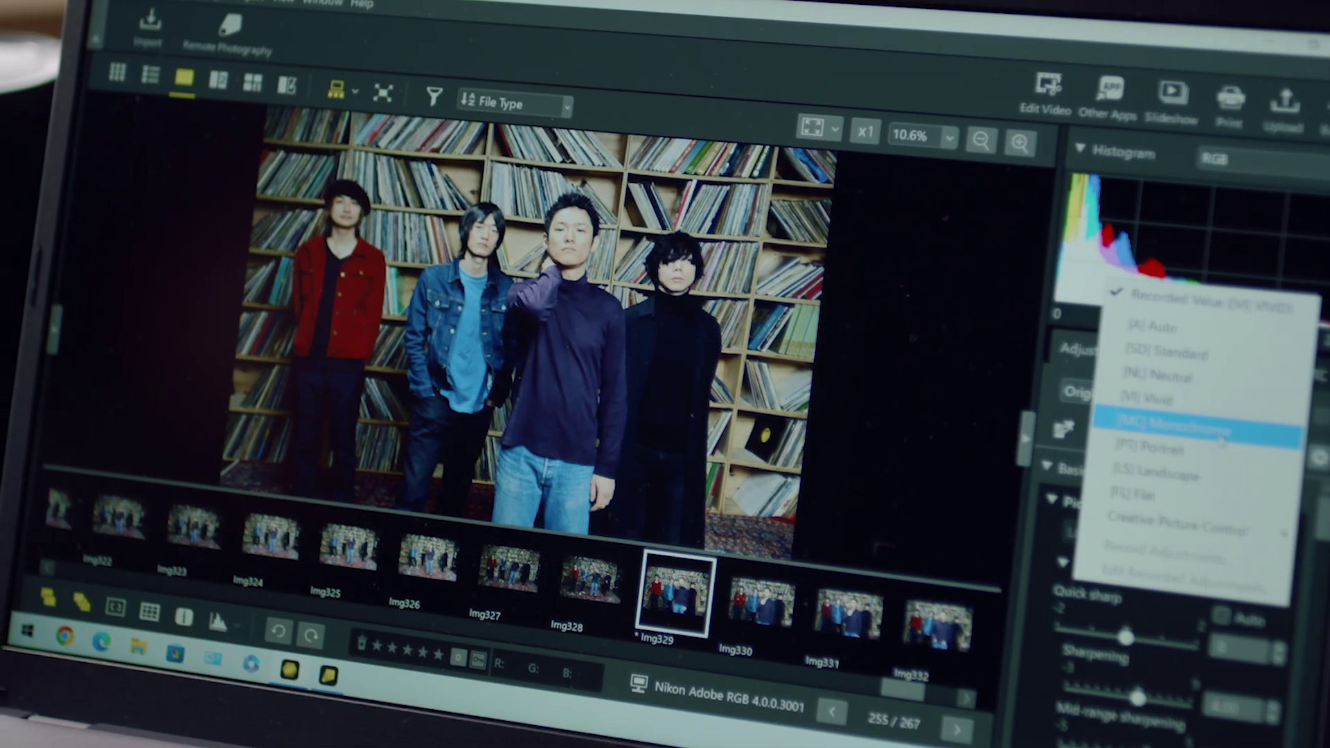
Apply the [MC] Monochrome Picture Control to the group photo.
{"action": "left_click", "coordinate": [1230, 439]}
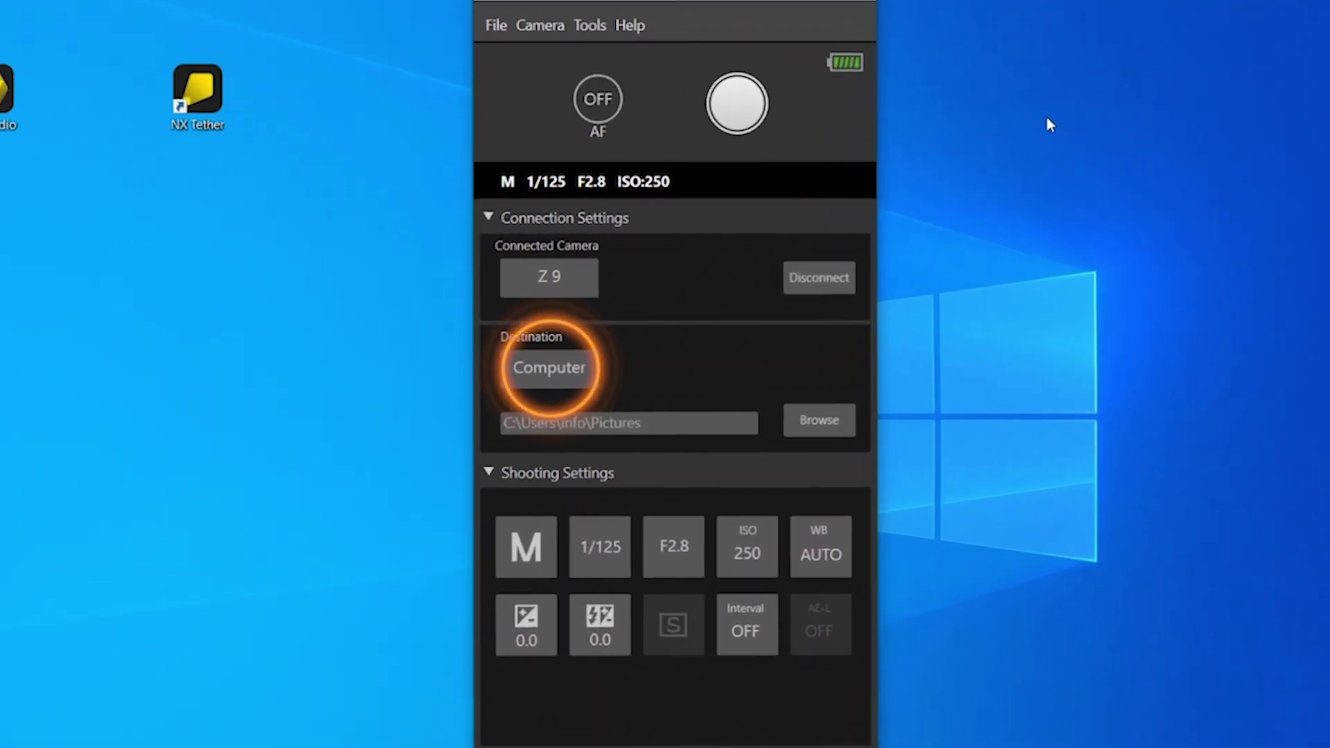
Set NX Tether's save destination to Computer + Card.
{"action": "left_click", "coordinate": [595, 370]}
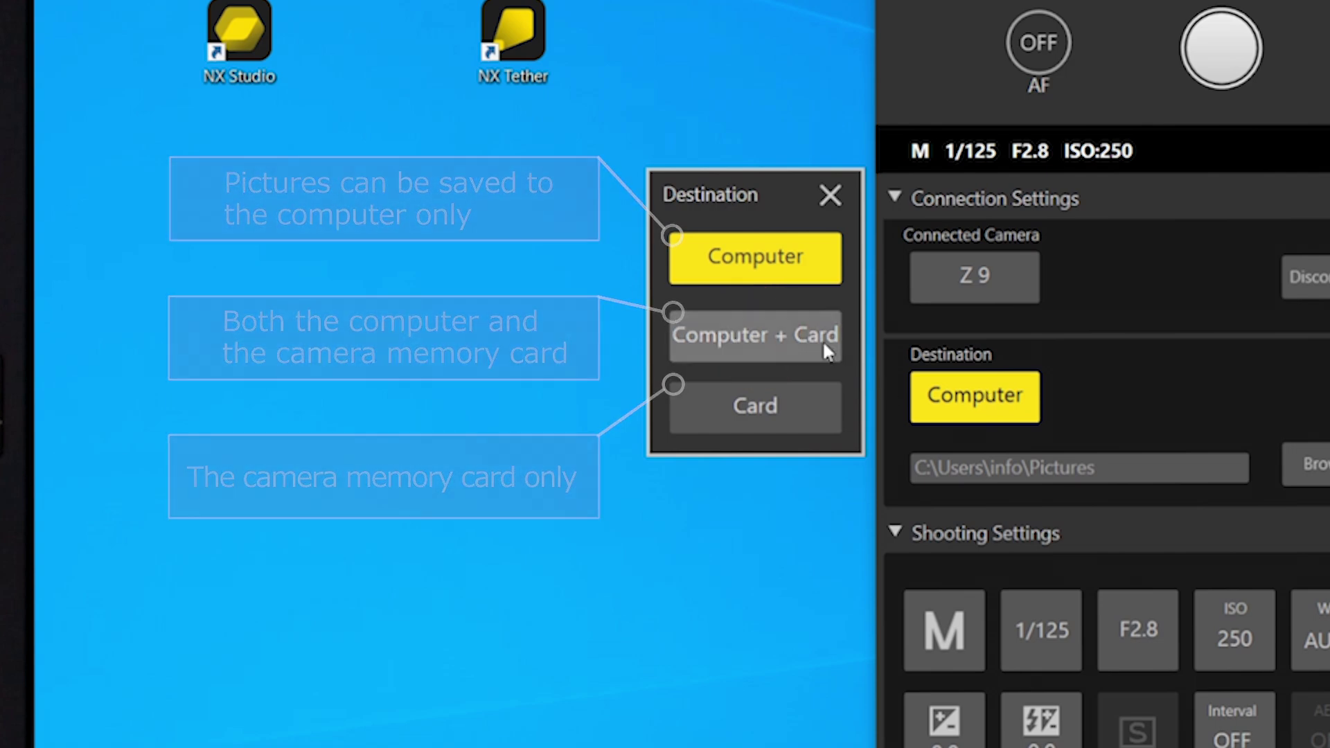
{"action": "left_click", "coordinate": [822, 340]}
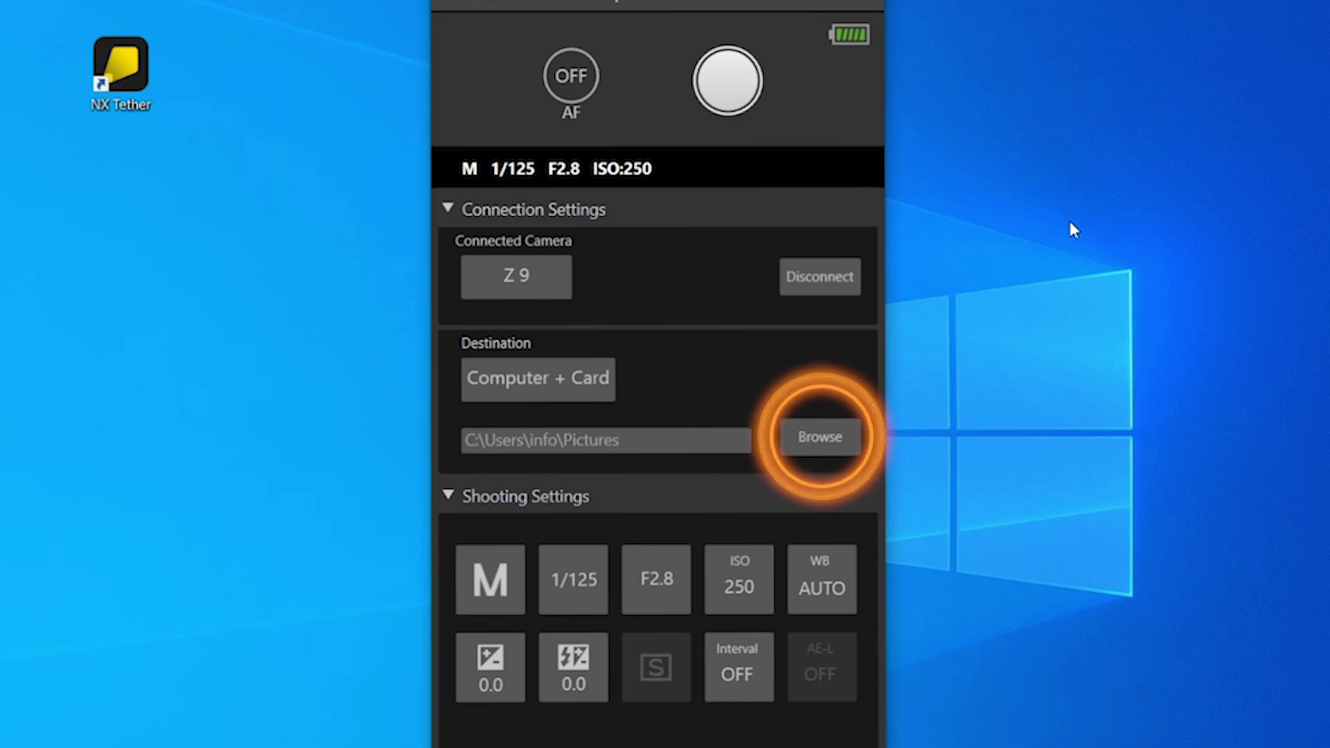
Make a new 'images' folder on the Desktop the save folder for transferred pictures.
{"action": "left_click", "coordinate": [850, 425]}
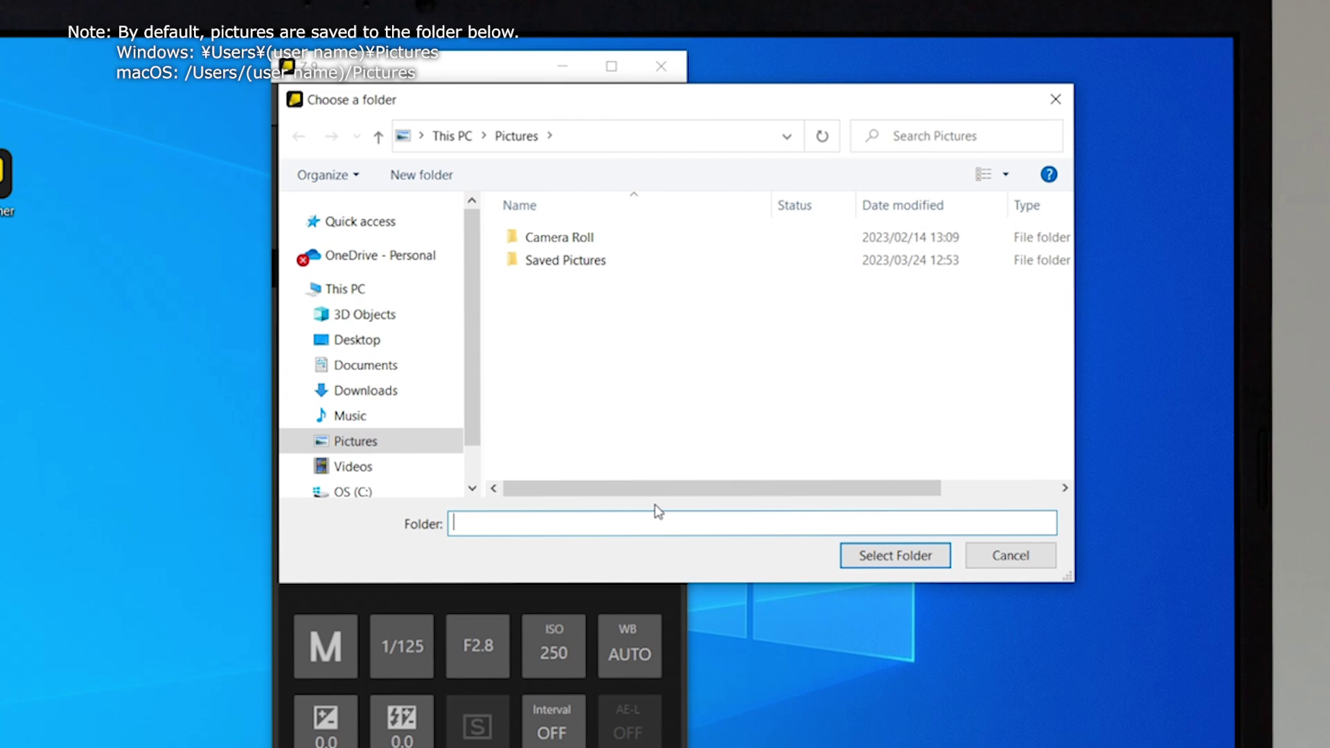
{"action": "left_click", "coordinate": [374, 339]}
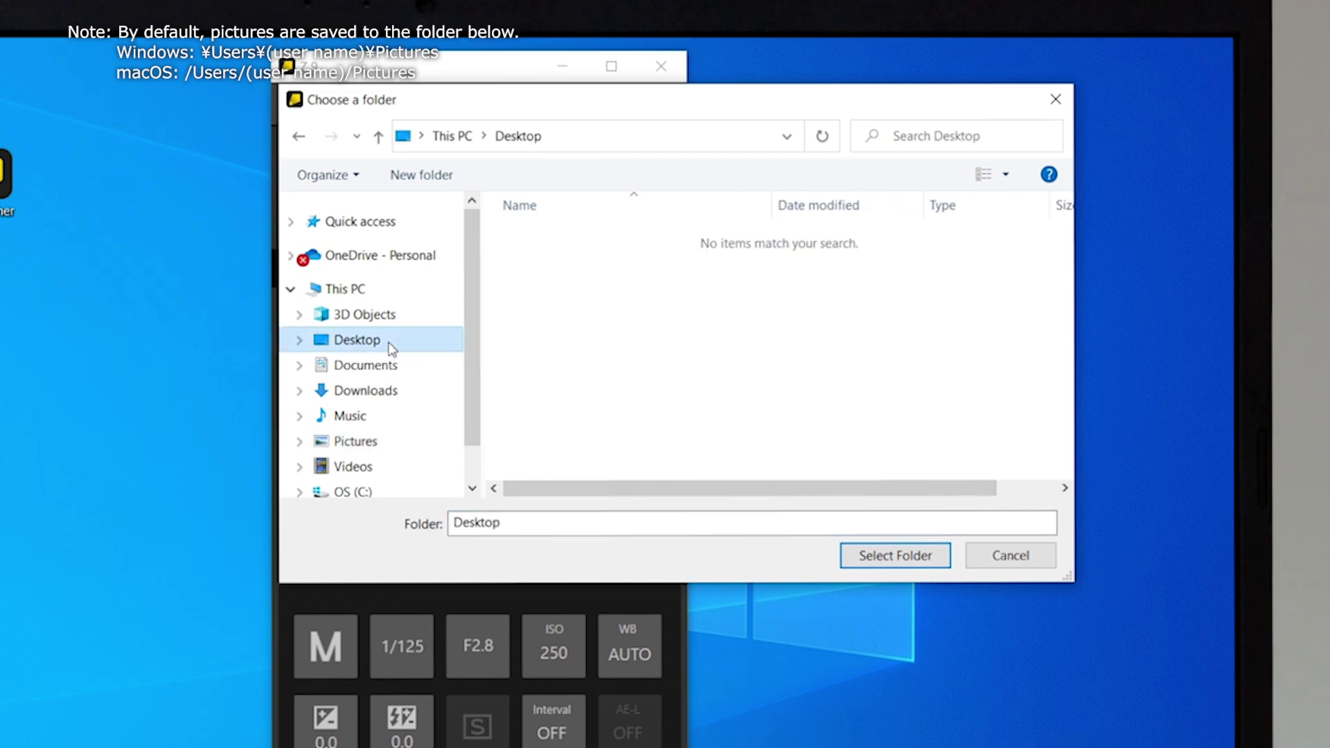
{"action": "left_click", "coordinate": [463, 177]}
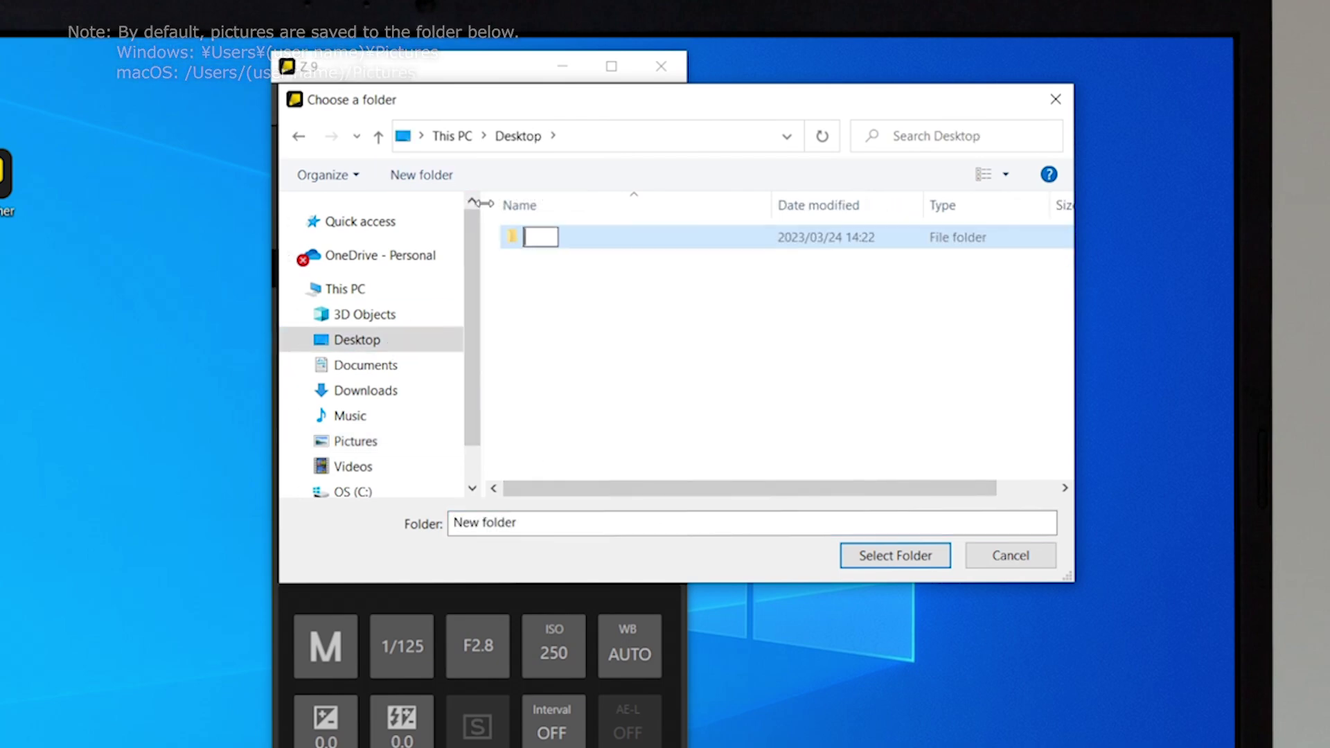
{"action": "type", "text": "images"}
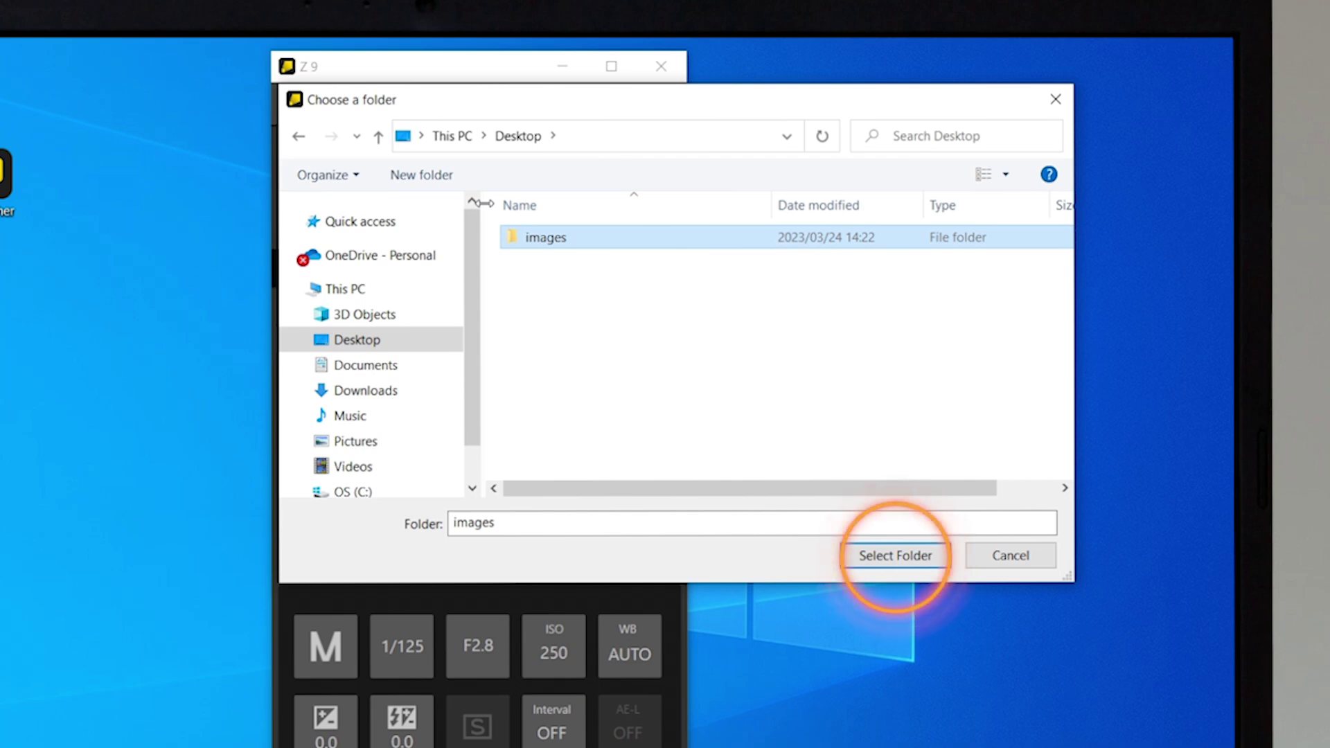
{"action": "left_click", "coordinate": [894, 555]}
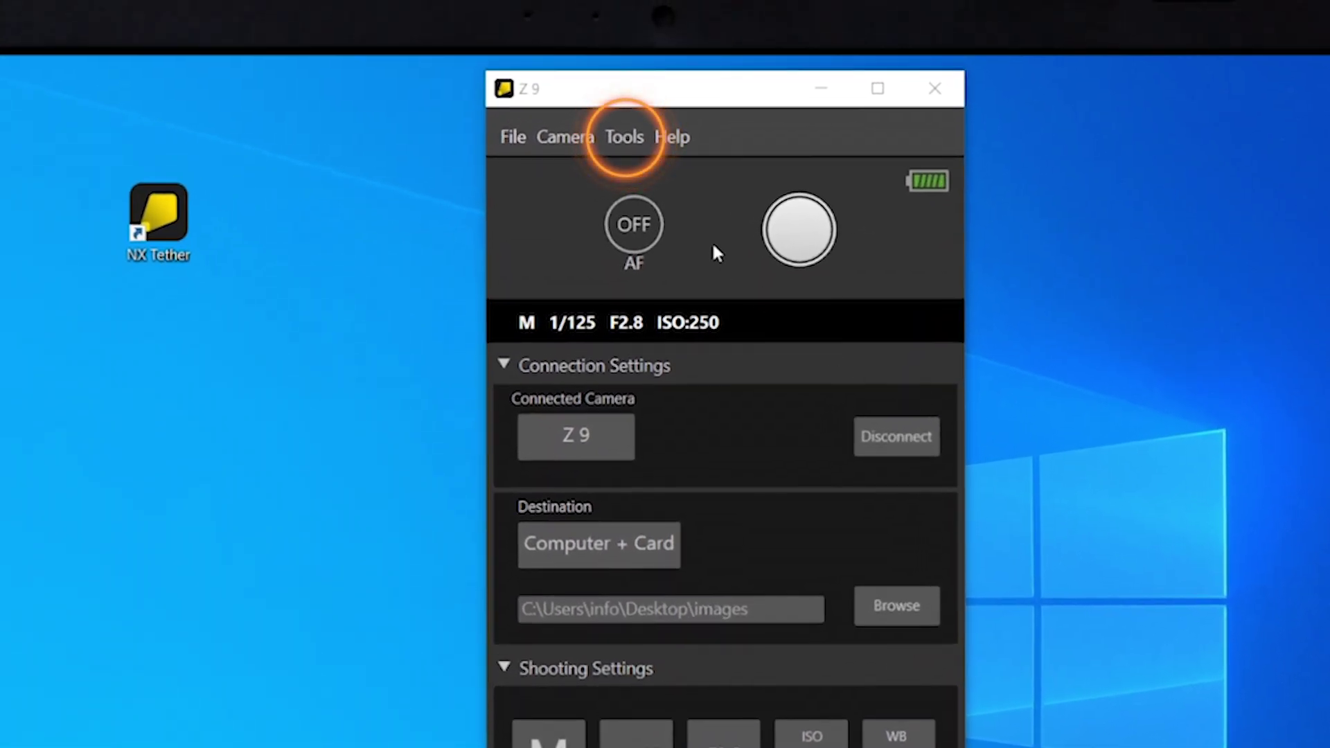
Set Transfer Settings to display pictures in NX Studio after transfer.
{"action": "left_click", "coordinate": [641, 137]}
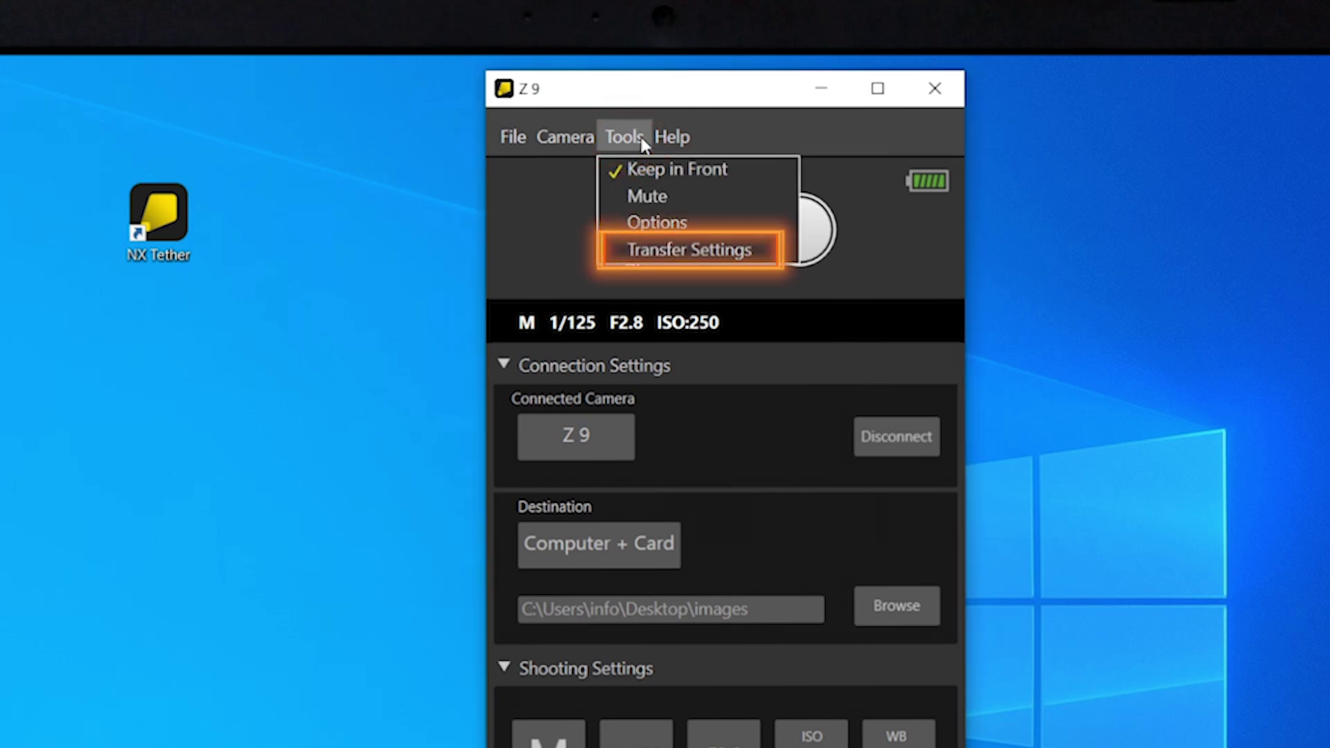
{"action": "left_click", "coordinate": [763, 255]}
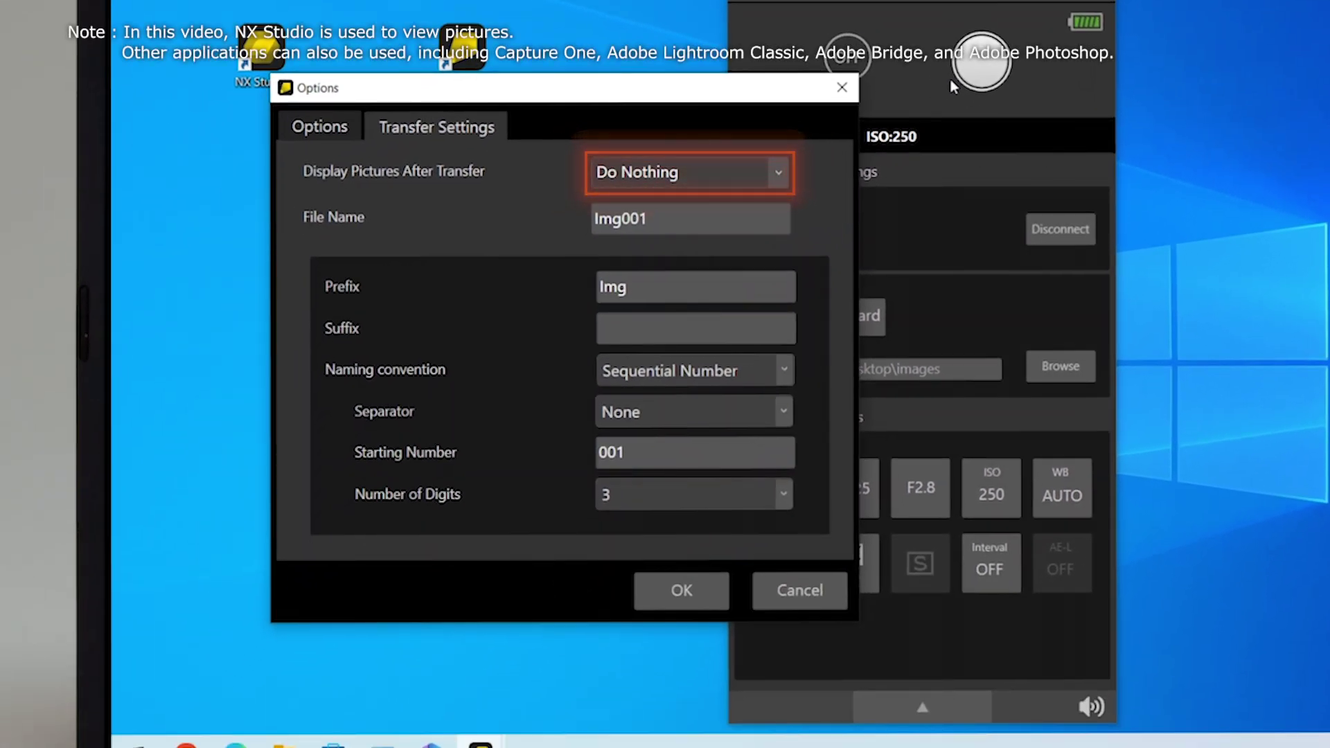
{"action": "left_click", "coordinate": [779, 177]}
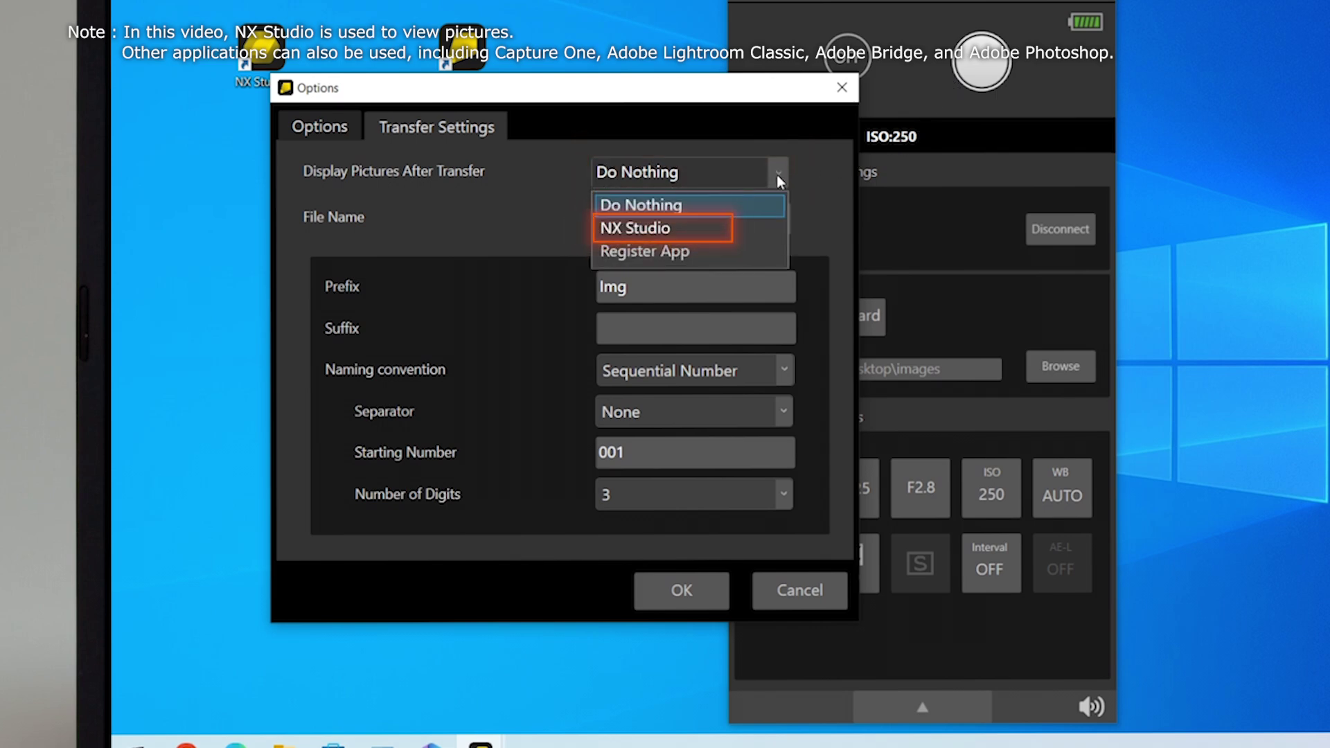
{"action": "left_click", "coordinate": [760, 228]}
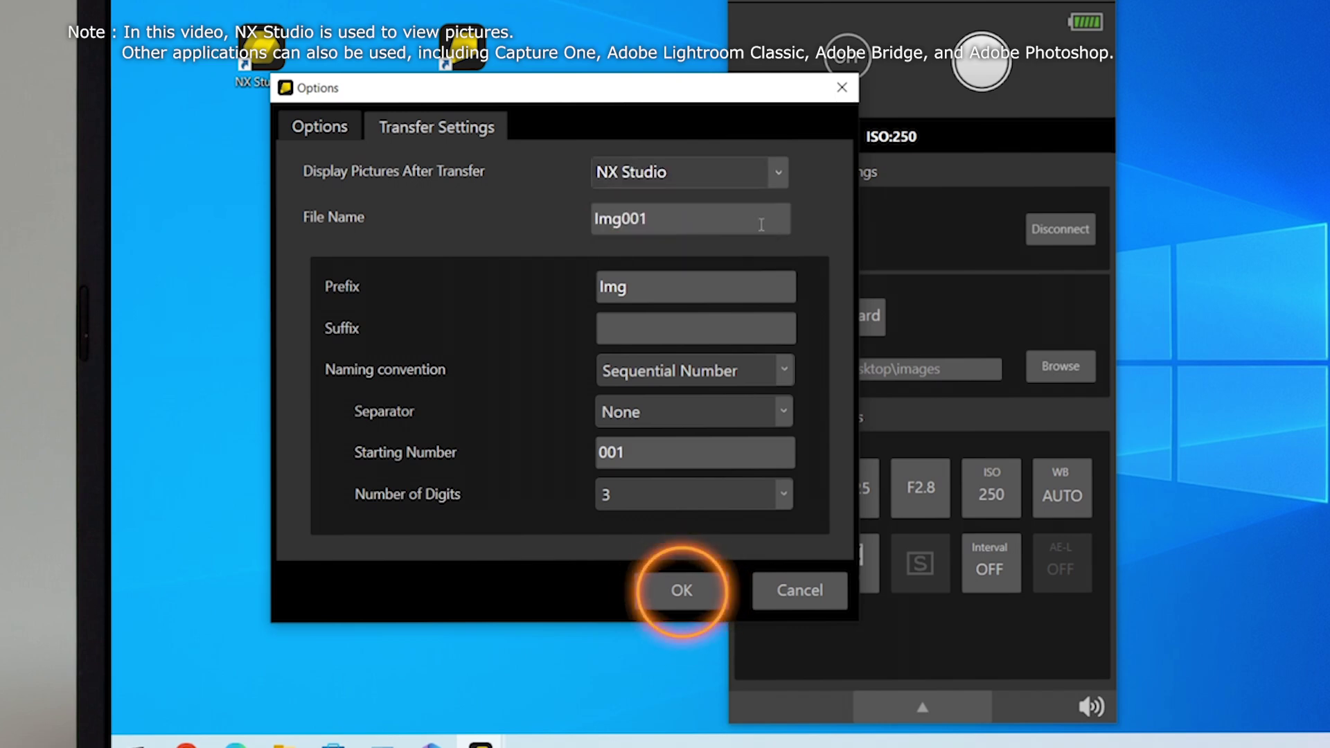
{"action": "left_click", "coordinate": [681, 589]}
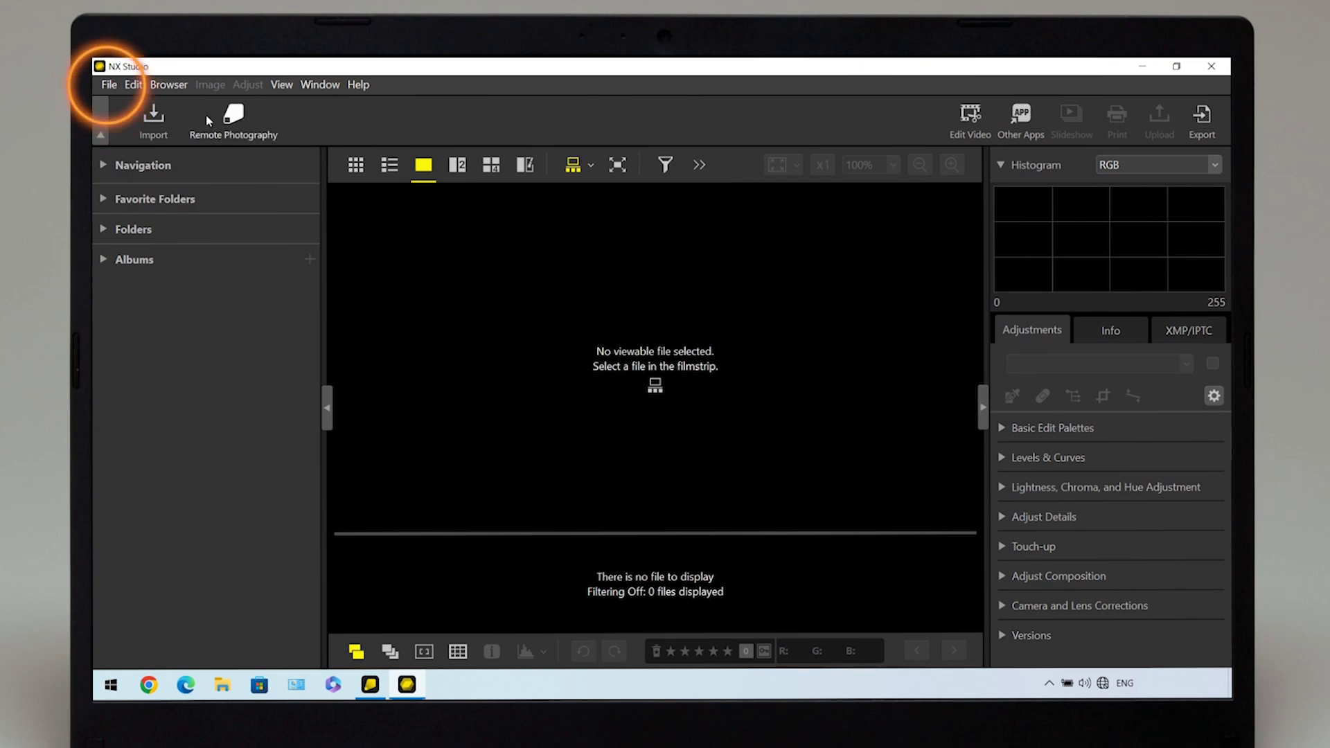
Check NX Studio's File menu for the NX Tether remote-shooting command, then reveal the folder tree.
{"action": "left_click", "coordinate": [109, 84]}
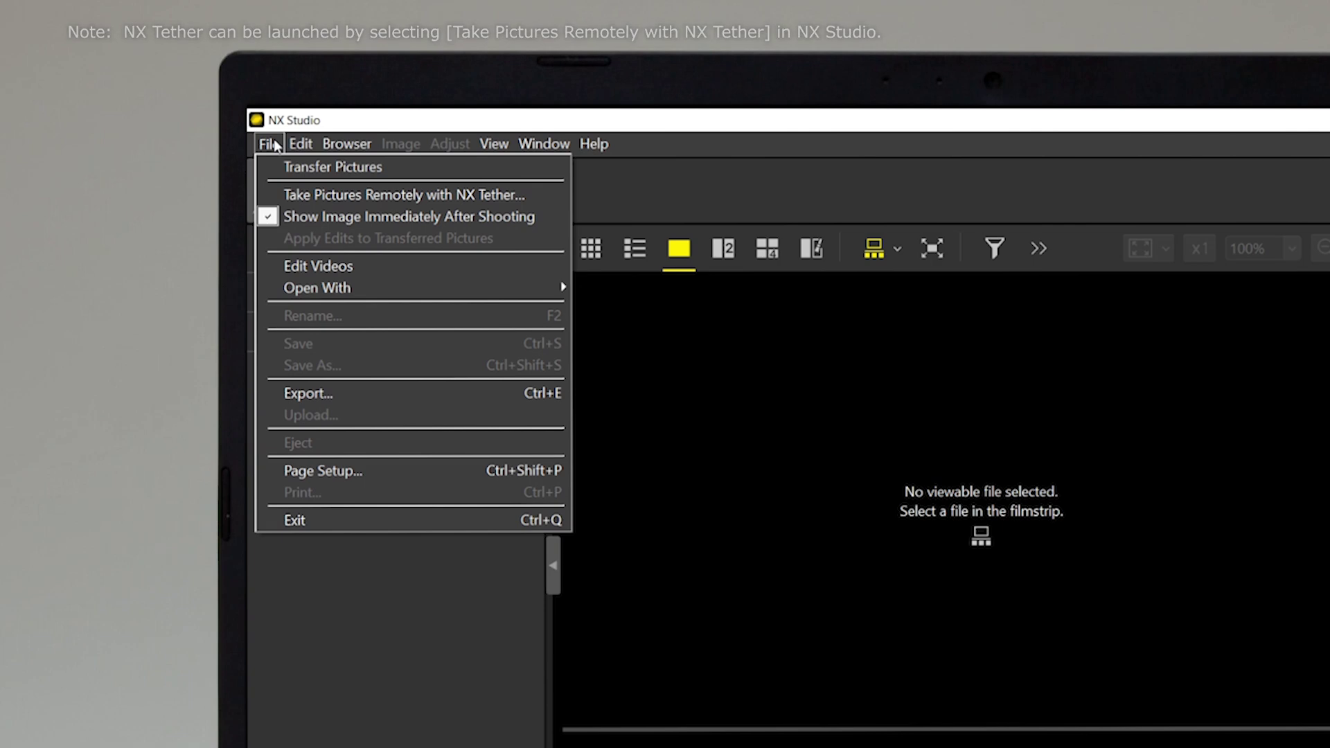
{"action": "left_click", "coordinate": [273, 144]}
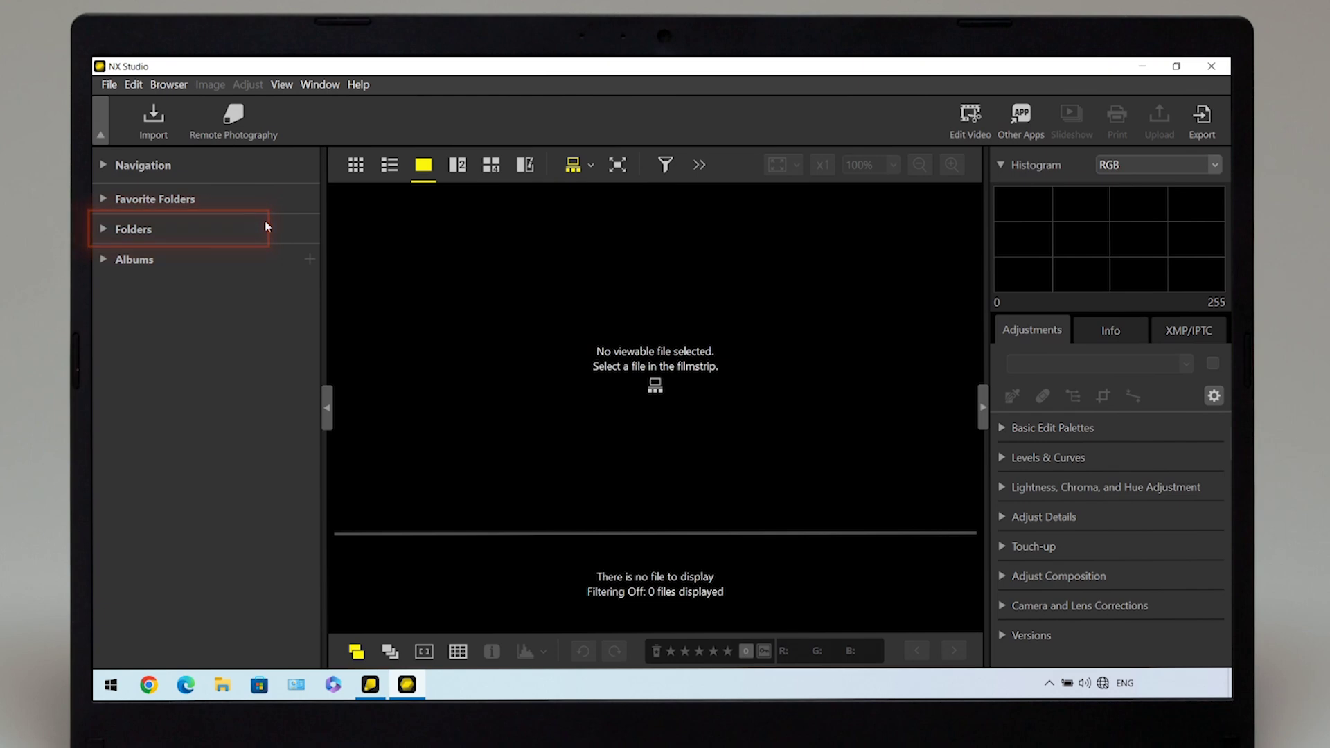
{"action": "left_click", "coordinate": [266, 226]}
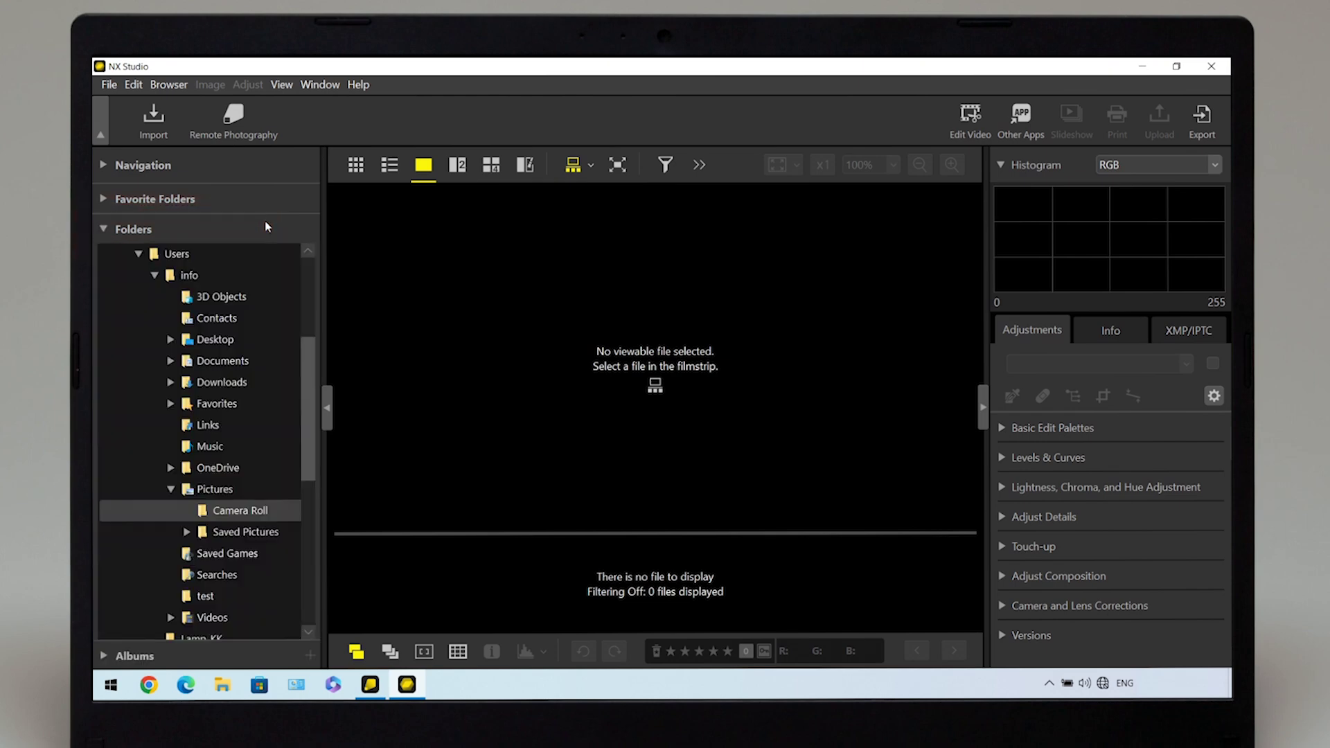
Expand Desktop in the Folders panel and select the empty images folder.
{"action": "left_click", "coordinate": [263, 339]}
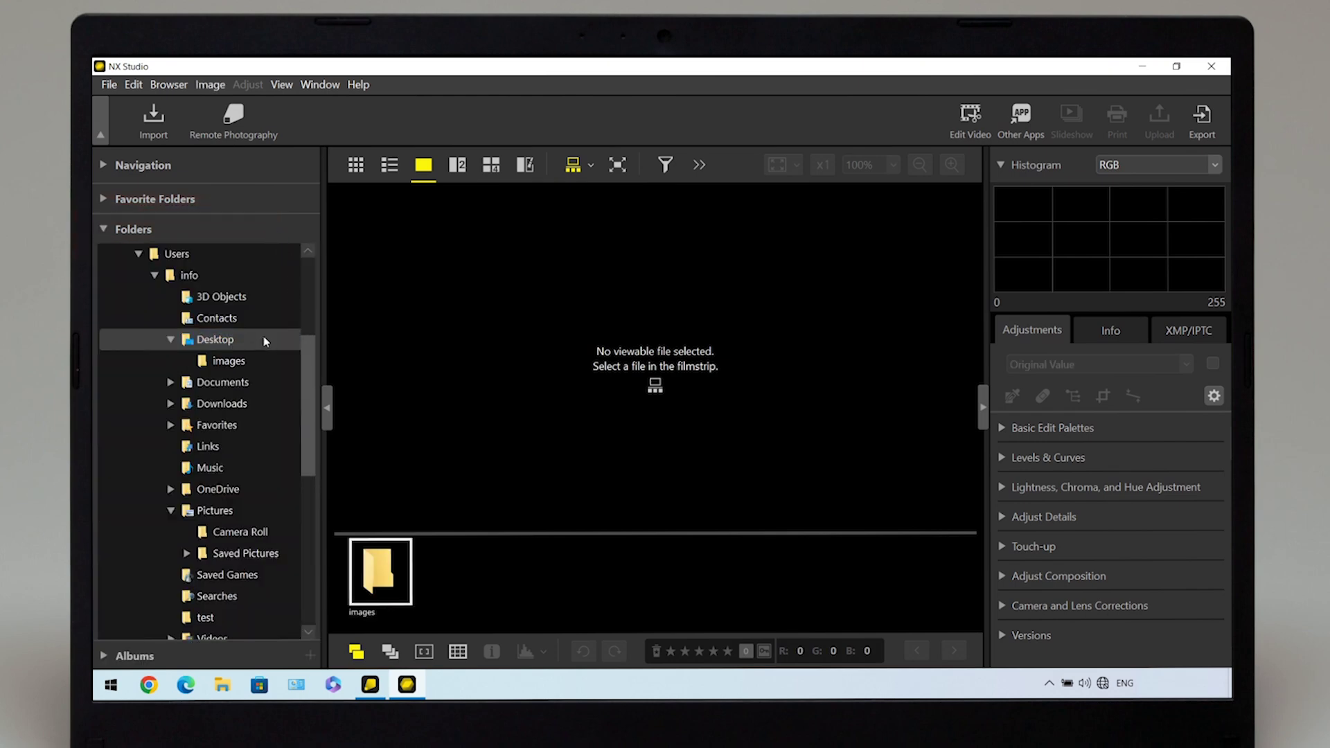
{"action": "left_click", "coordinate": [276, 362]}
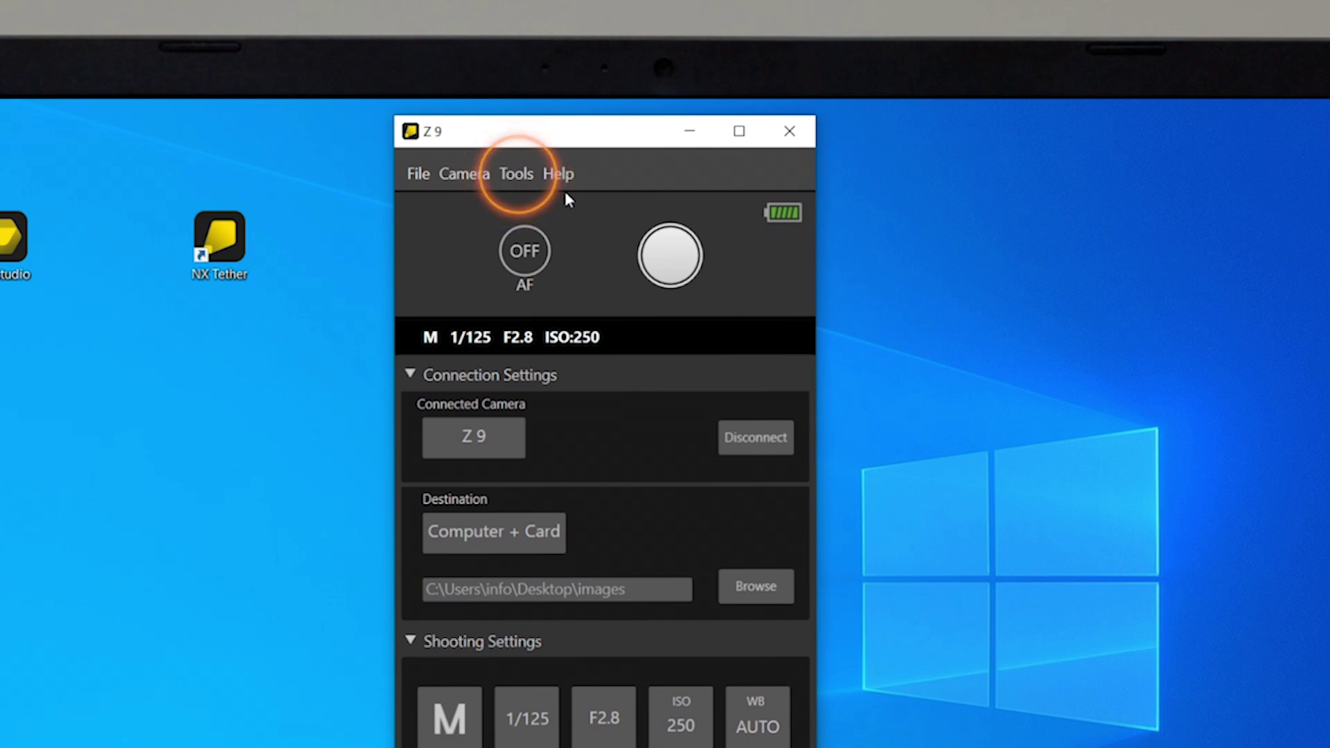
Turn on Keep in Front for the Z 9 window and bring NX Studio up behind it.
{"action": "left_click", "coordinate": [516, 173]}
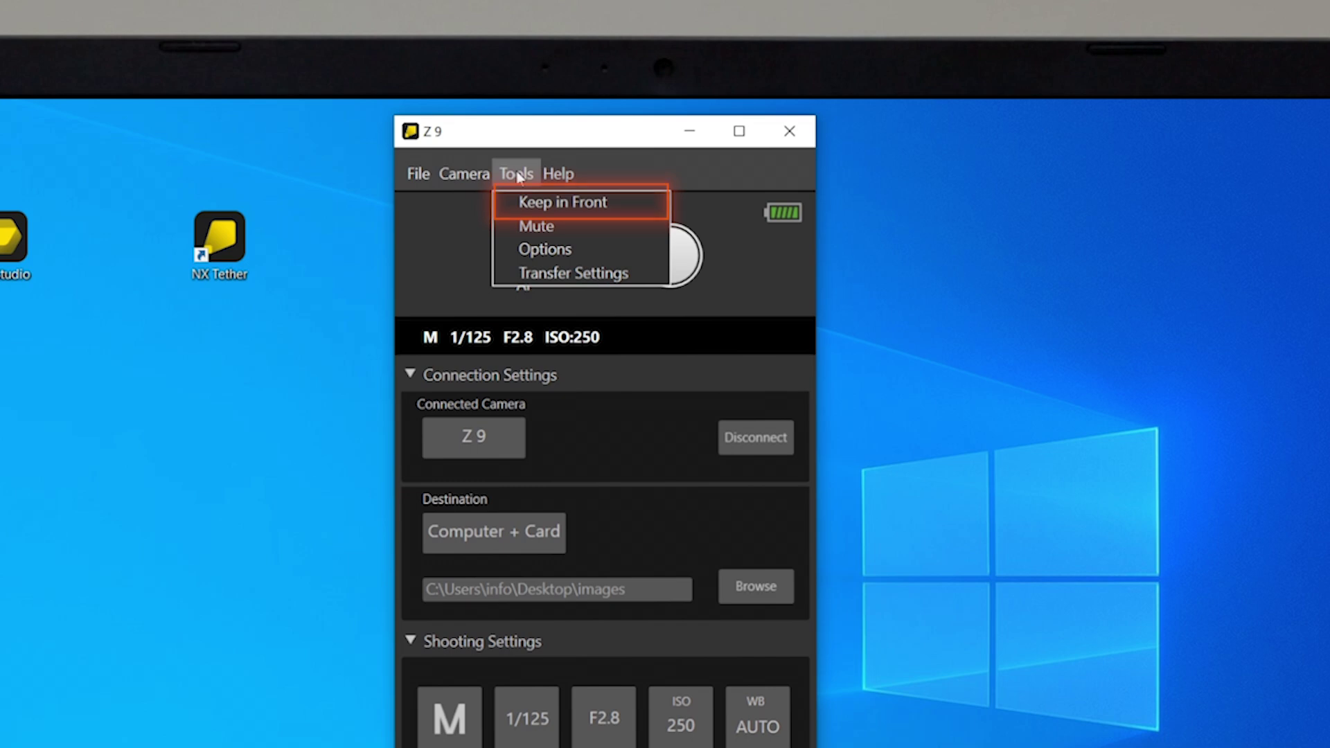
{"action": "left_click", "coordinate": [506, 203]}
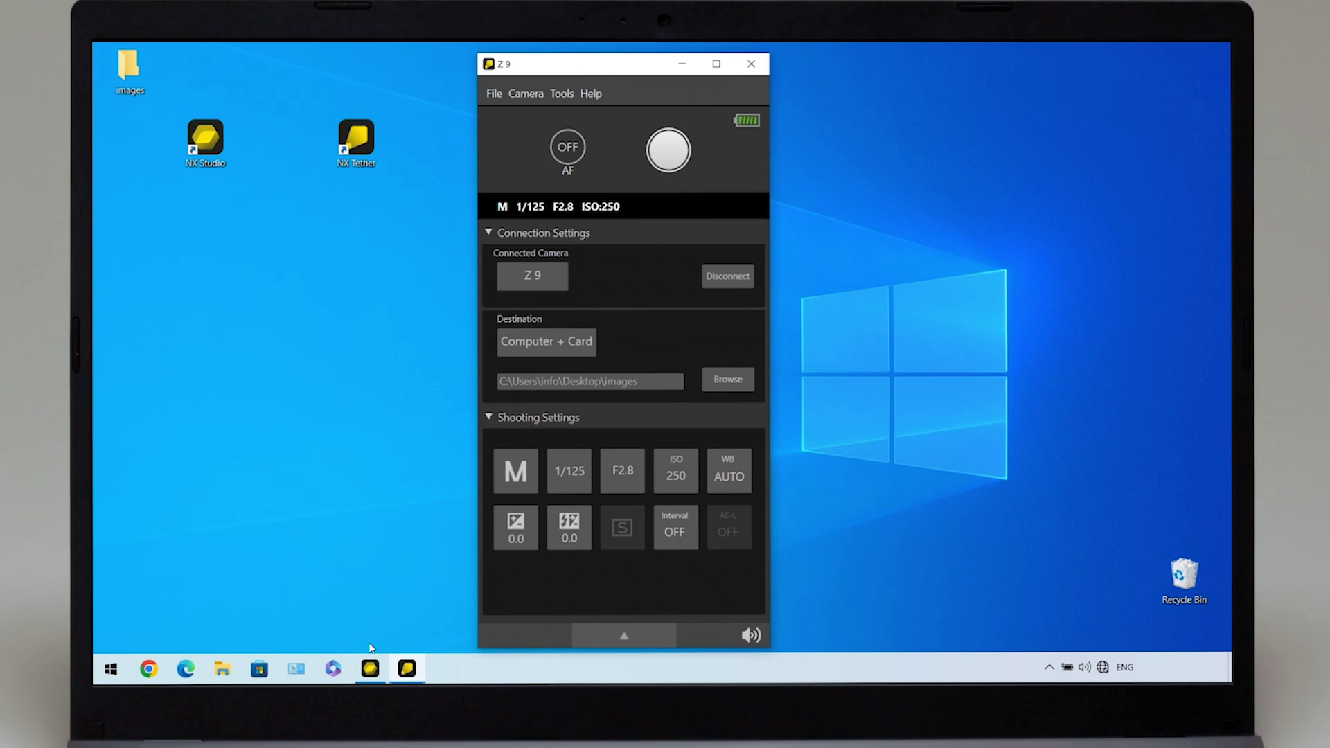
{"action": "left_click", "coordinate": [369, 668]}
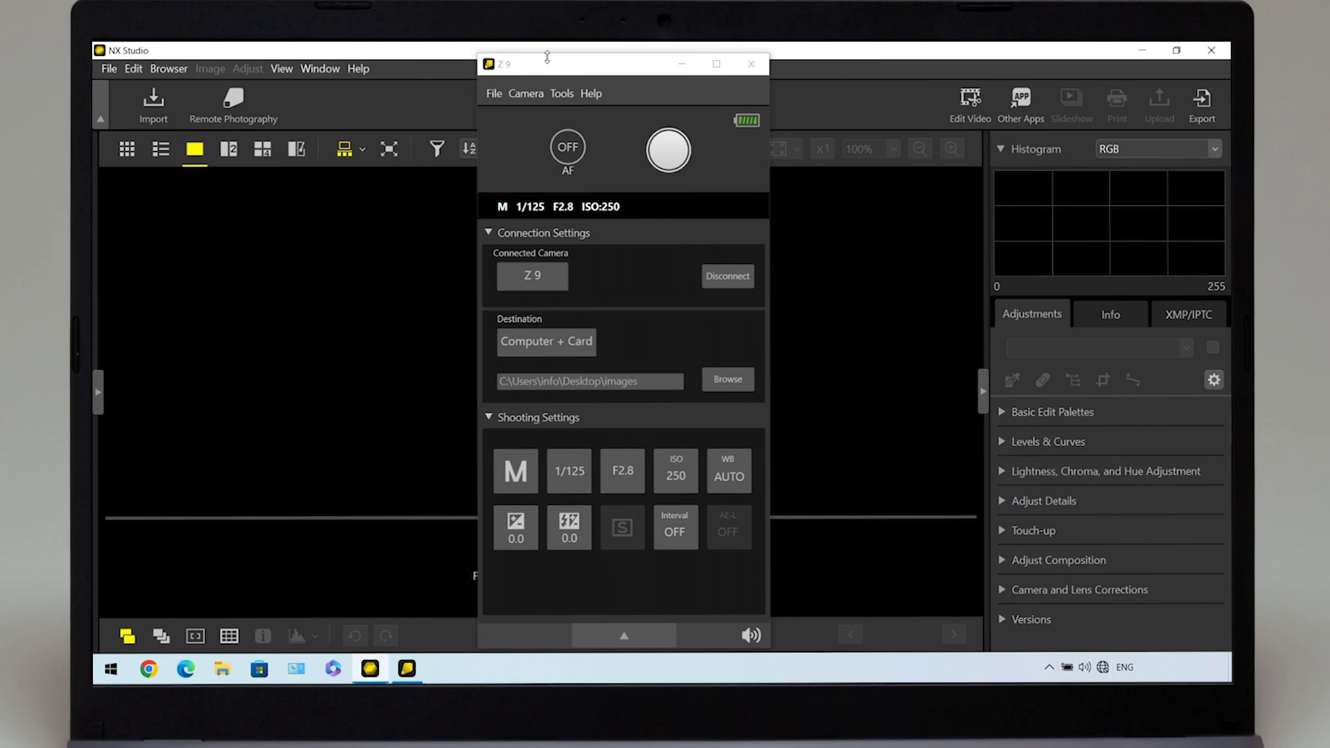
Drag the Z 9 tether window to the right edge, uncovering the NX Studio viewer.
{"action": "left_click_drag", "start_coordinate": [547, 58], "coordinate": [1006, 65]}
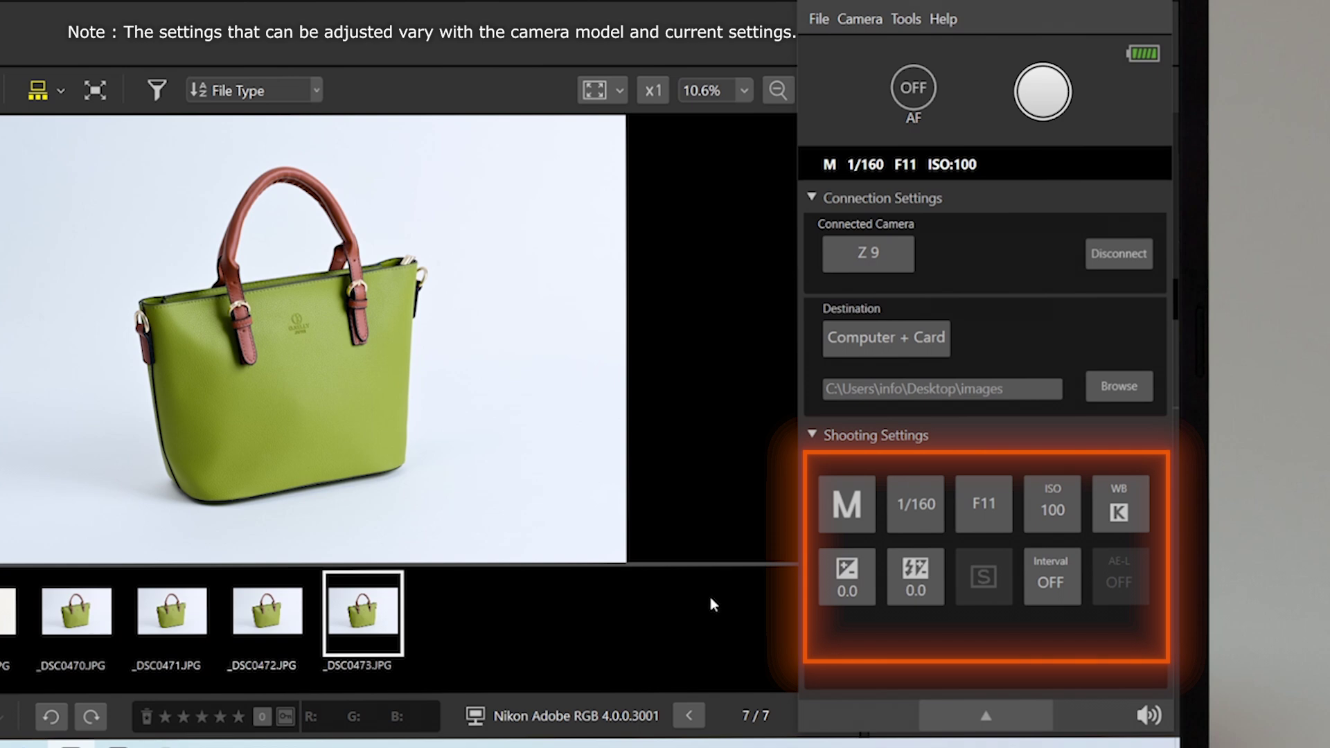
Lower exposure compensation in large steps to -5.0 and close the dialog.
{"action": "left_click", "coordinate": [834, 590]}
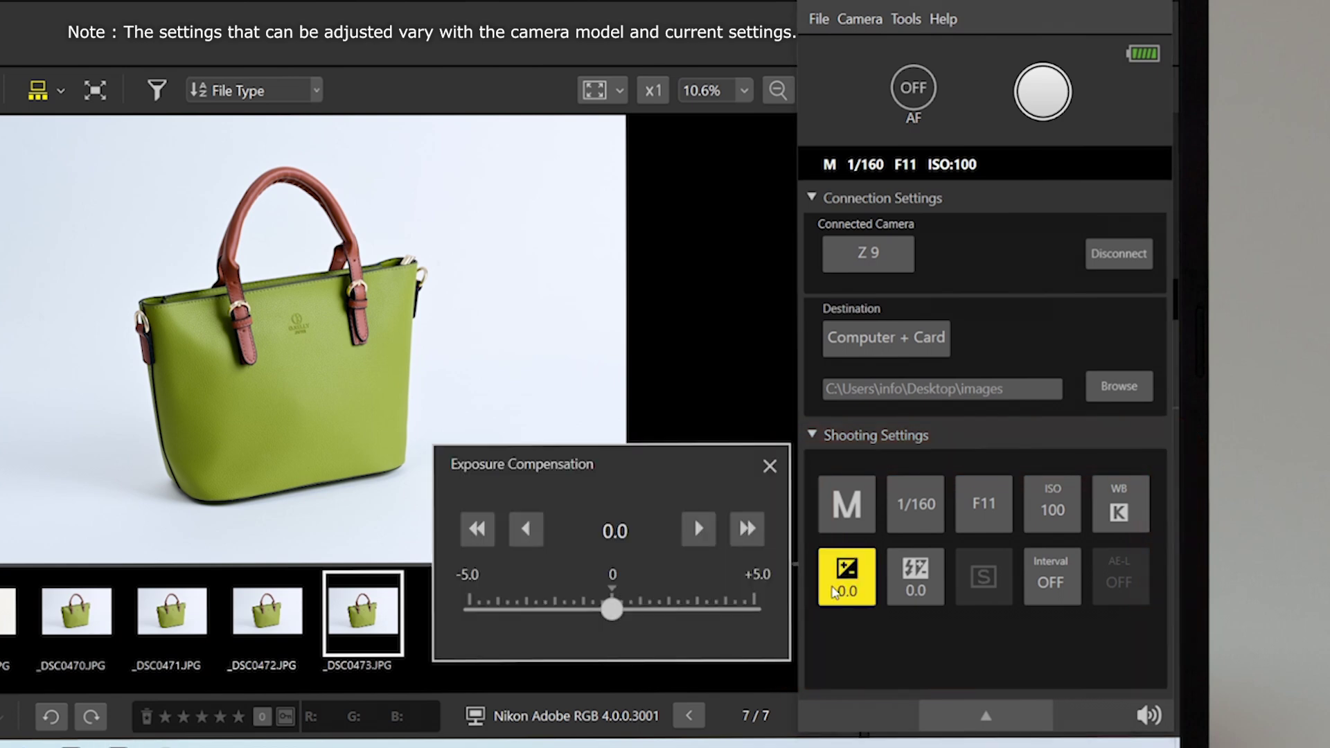
{"action": "left_click", "coordinate": [480, 531]}
{"action": "left_click", "coordinate": [489, 533]}
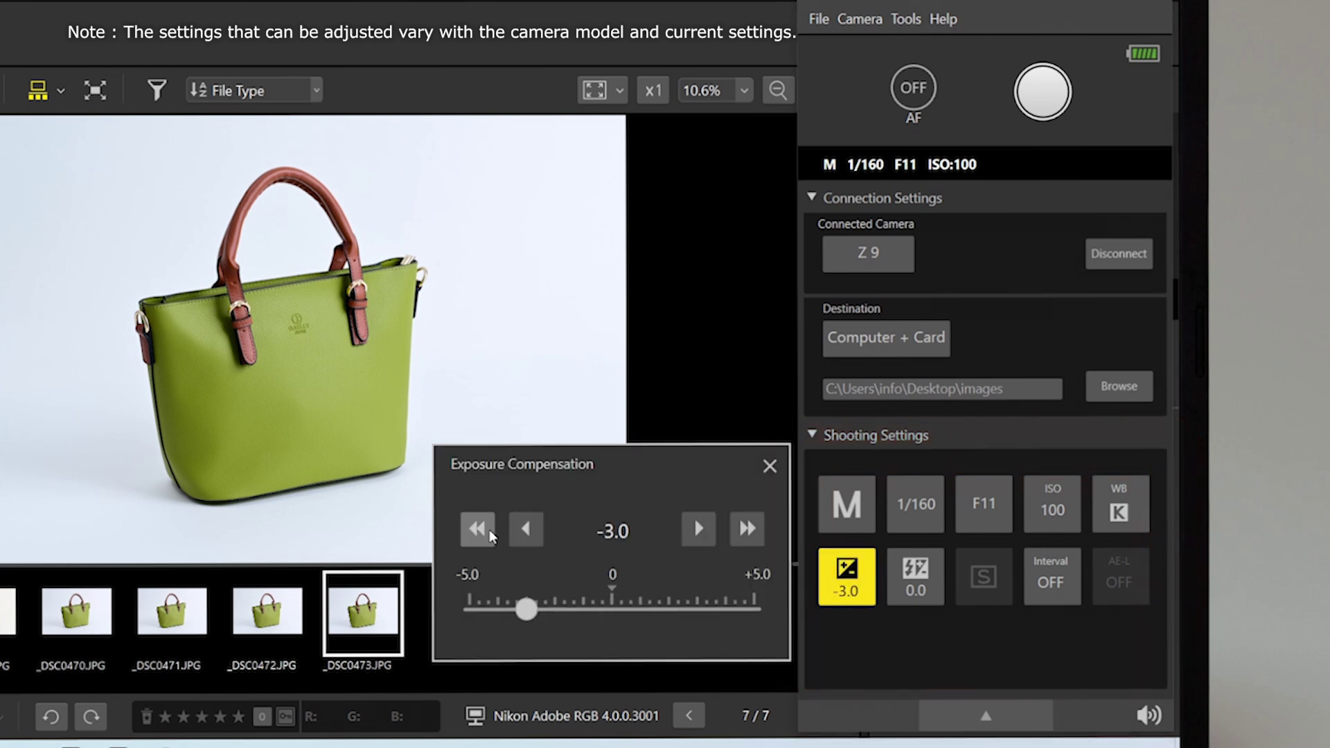
{"action": "left_click", "coordinate": [490, 535]}
{"action": "left_click", "coordinate": [490, 535]}
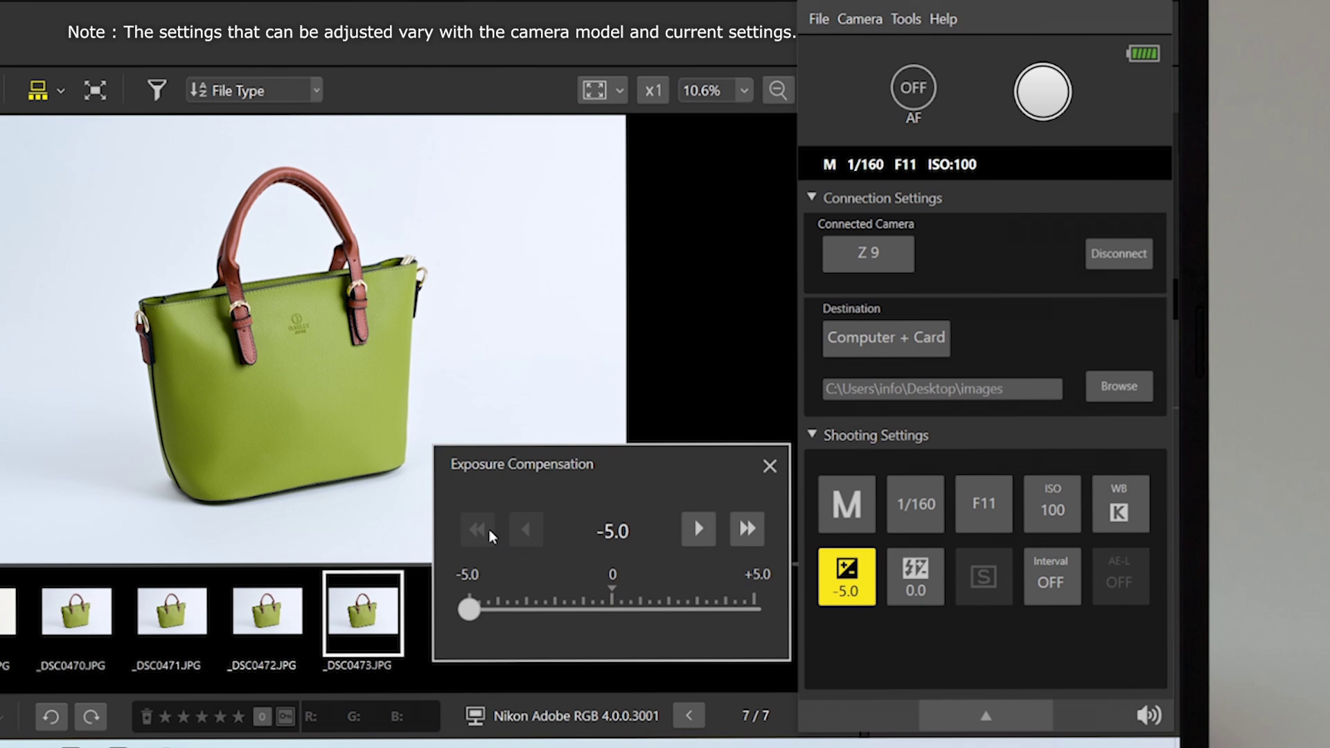
{"action": "left_click", "coordinate": [770, 465]}
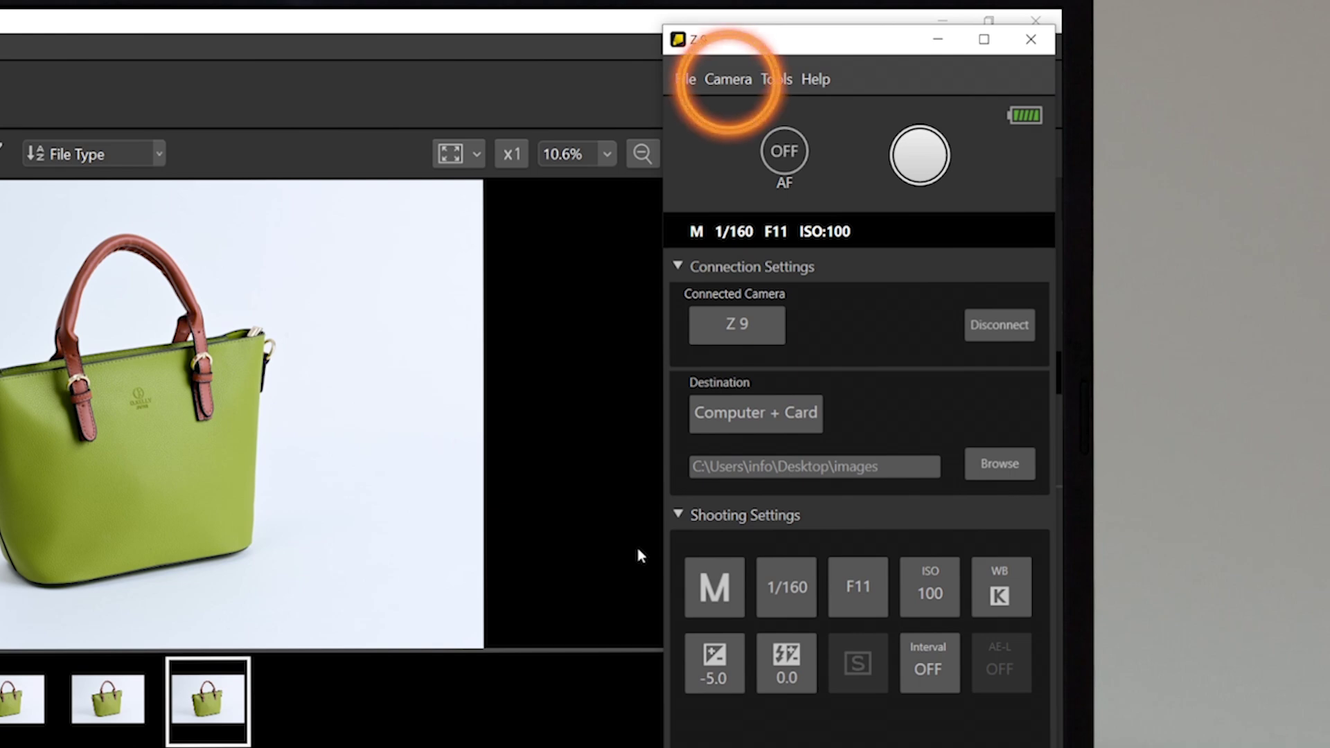
Disable Enable Controls on Camera Body and keep the release mode at S (single-frame).
{"action": "left_click", "coordinate": [719, 76]}
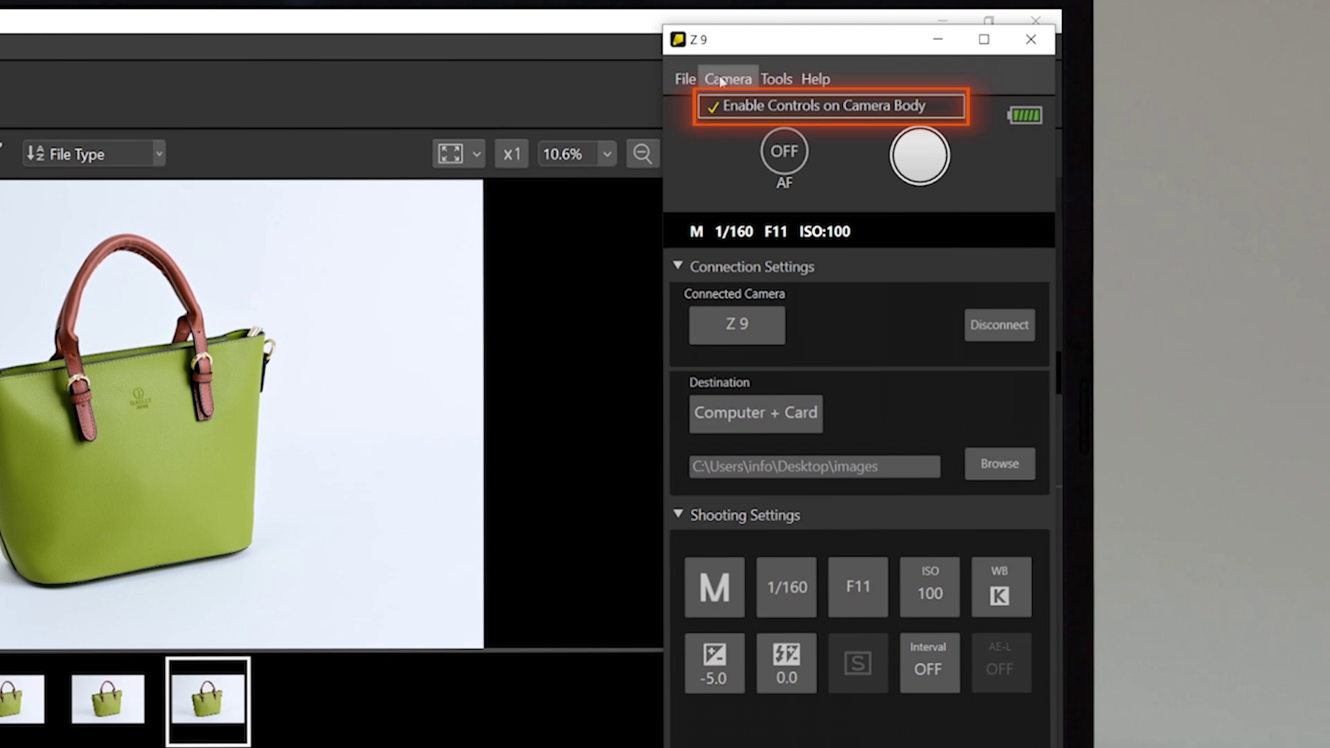
{"action": "left_click", "coordinate": [732, 107]}
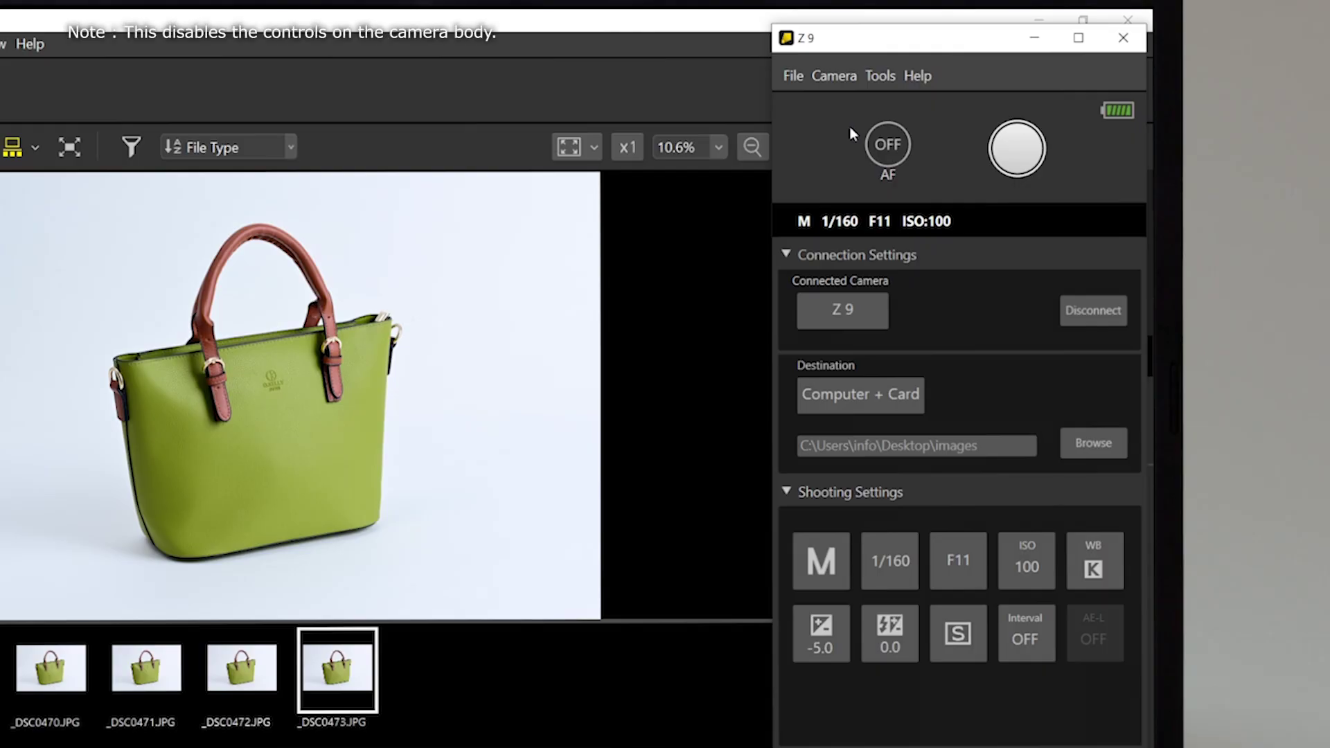
{"action": "left_click", "coordinate": [963, 635]}
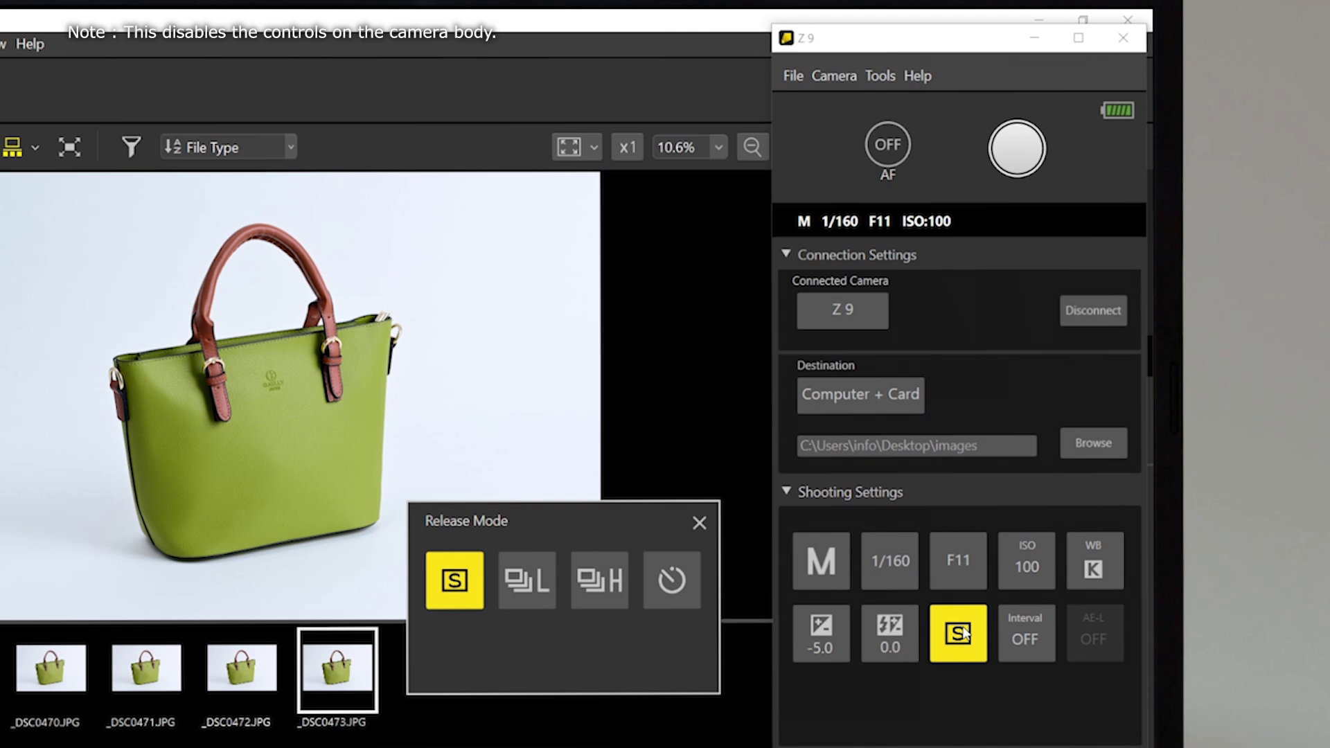
{"action": "left_click", "coordinate": [958, 633]}
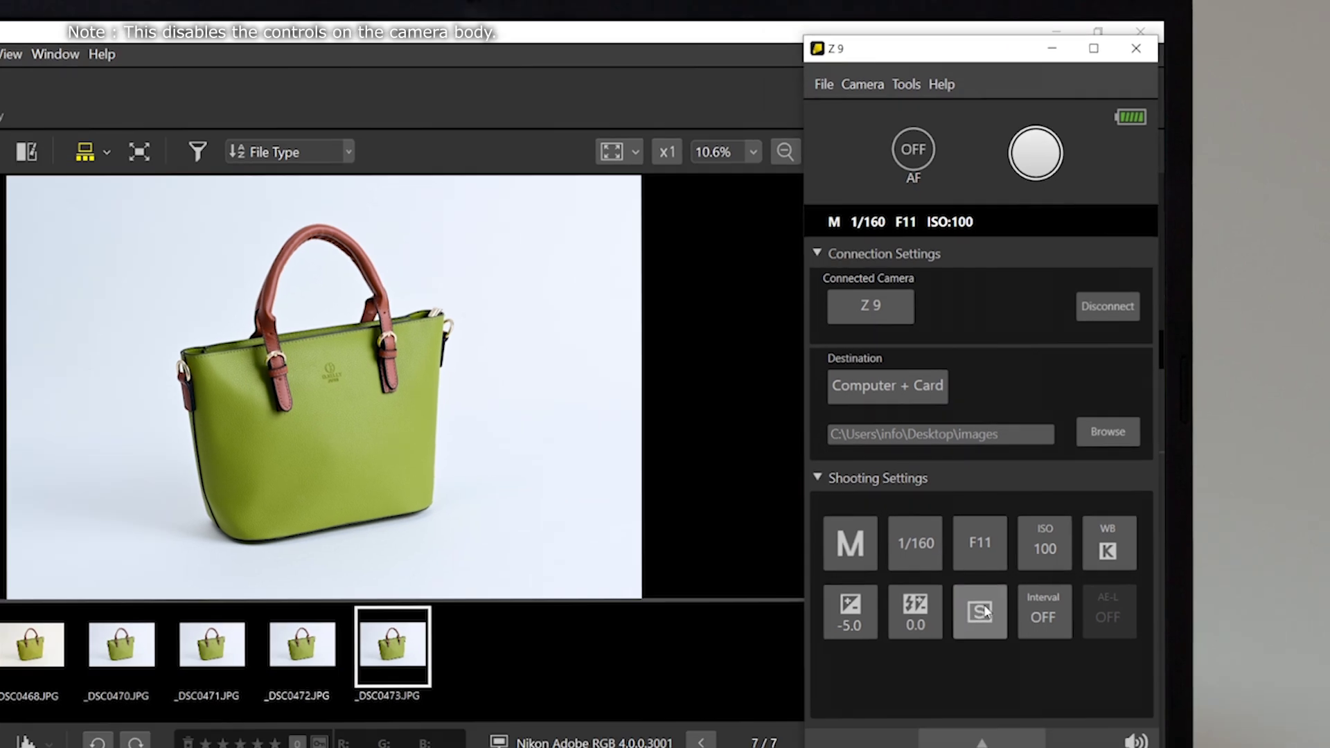